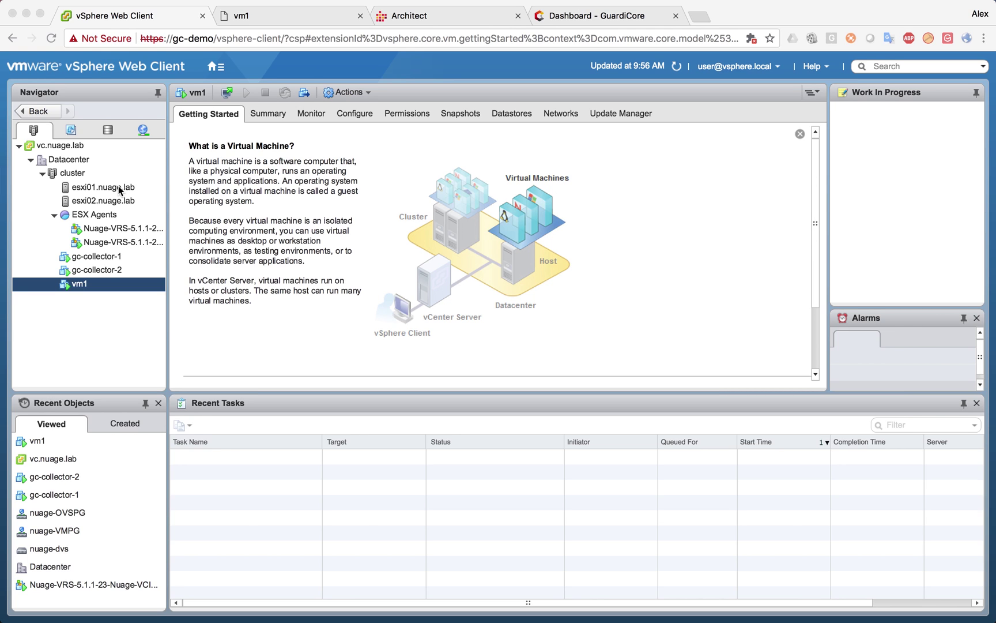
click(94, 192)
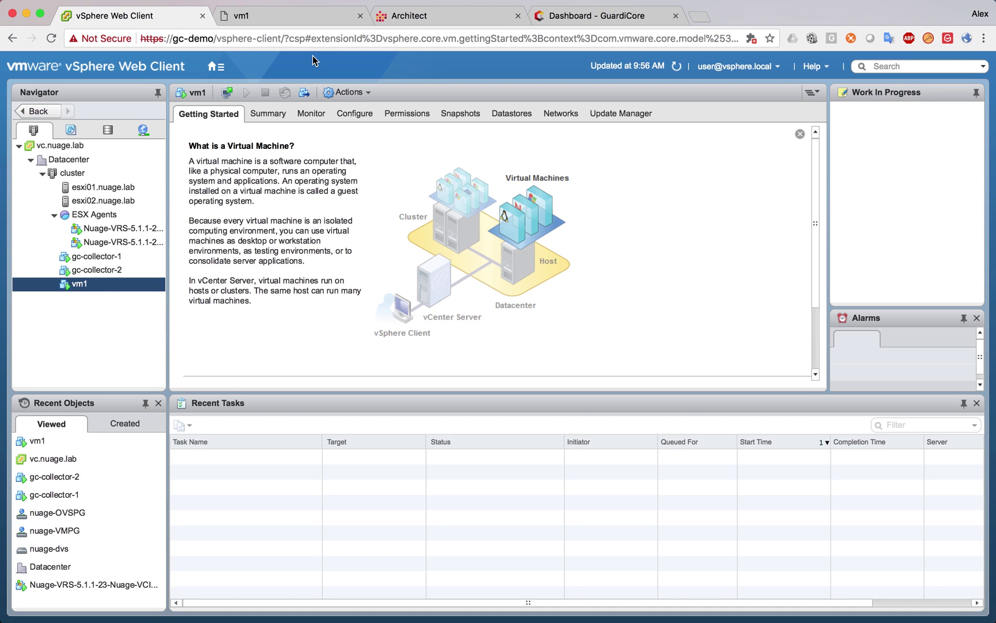
- Check vm1's ens192.1 interface (10.83.42.160) in Nuage Architect, then return to vm1's console
click(421, 17)
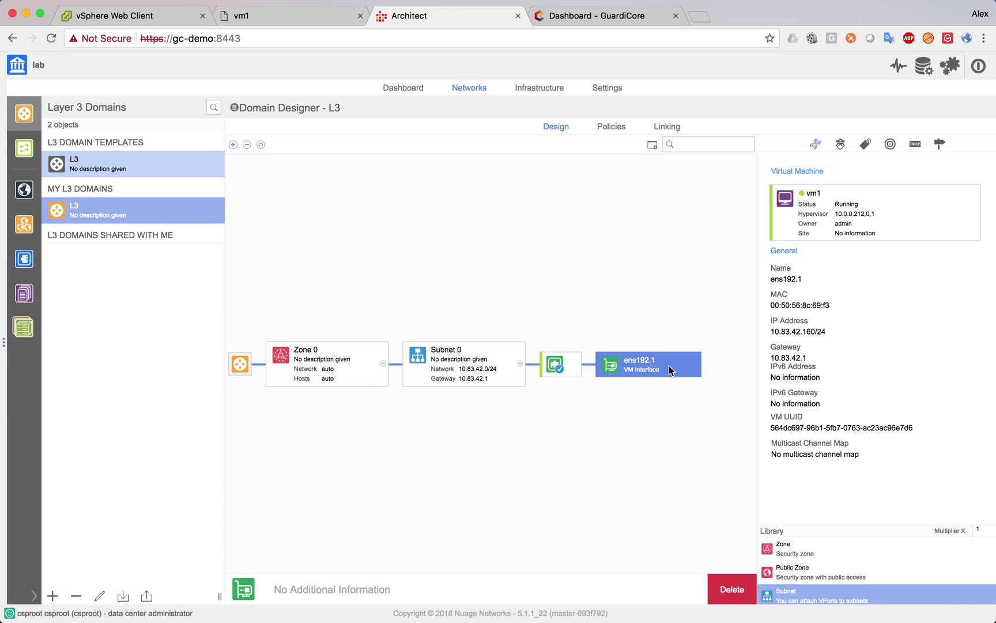
click(284, 16)
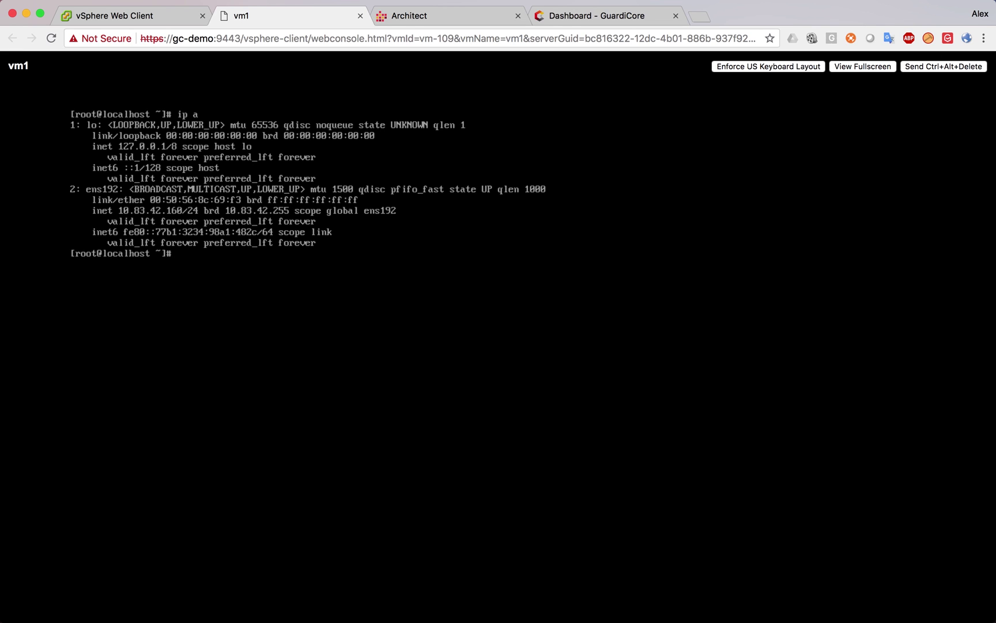
text(ssh root@10.83.42.10)
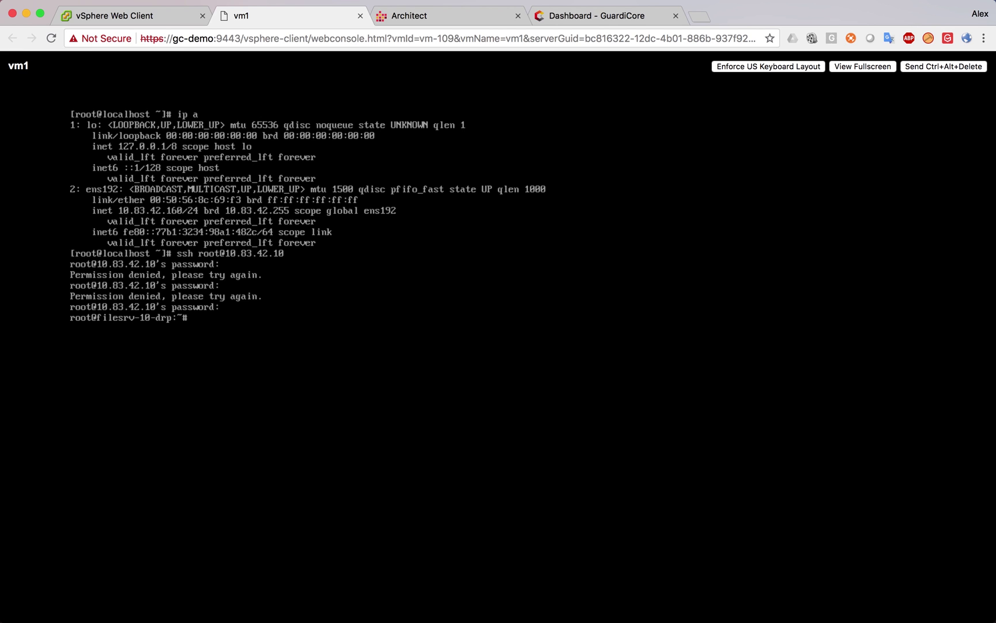
- List the remote server's interfaces with ip a and view /etc/resolv.conf without changes
text(ip a)
key(Return)
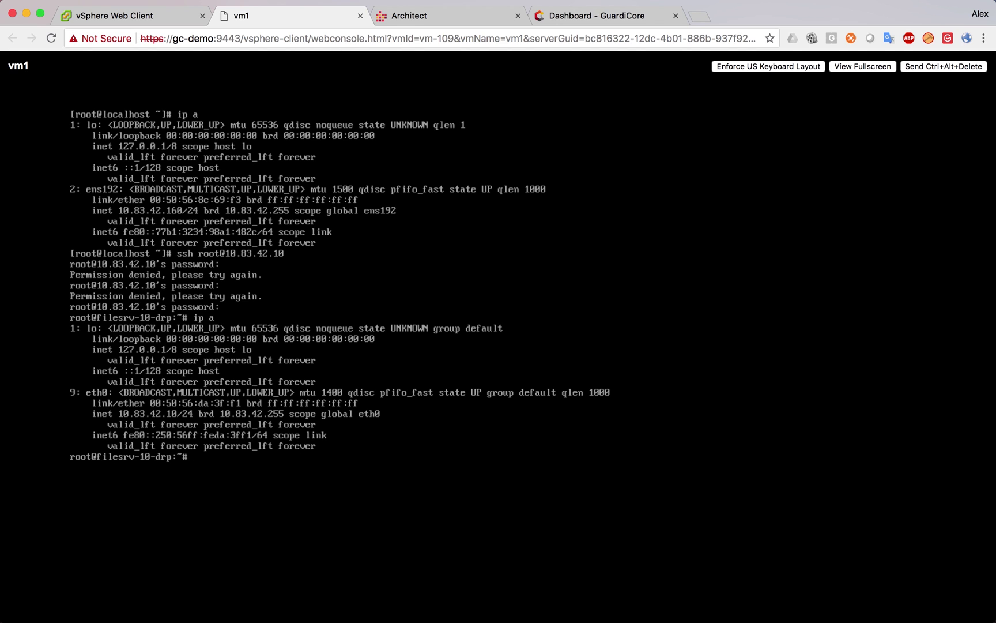
text(vi /etc/resolv.conf)
key(Return)
text(:q)
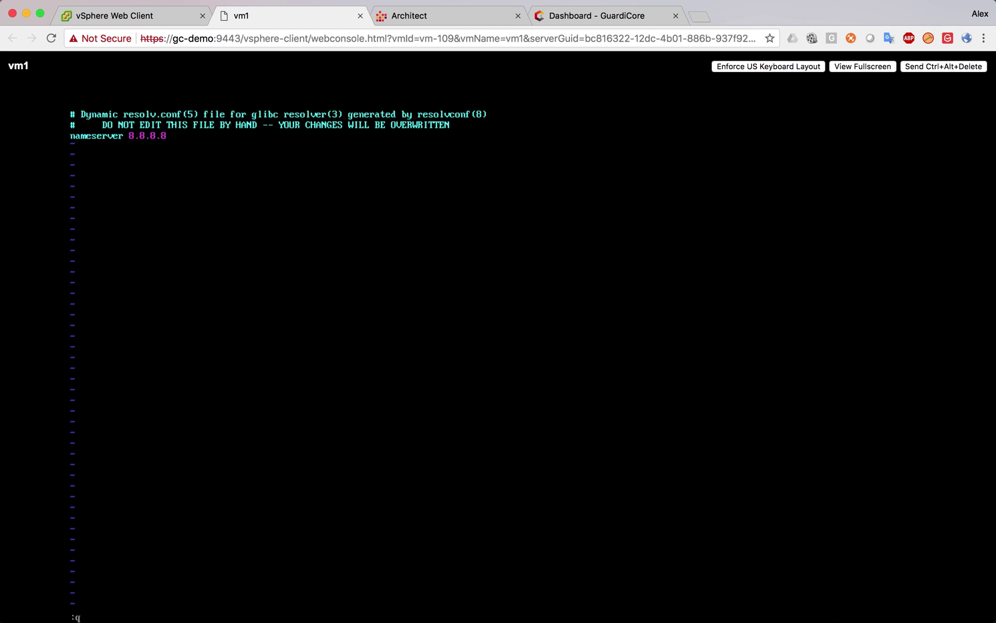
key(Return)
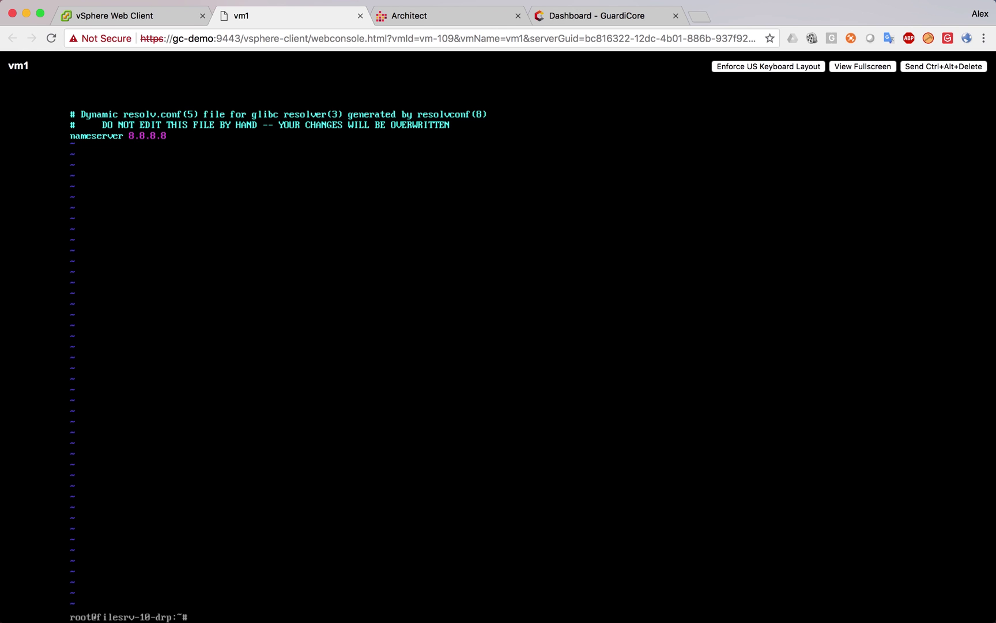
- Confirm internet reachability by pinging 8.8.8.8 and stopping it for statistics
text(ping 8.8.8.8)
key(Return)
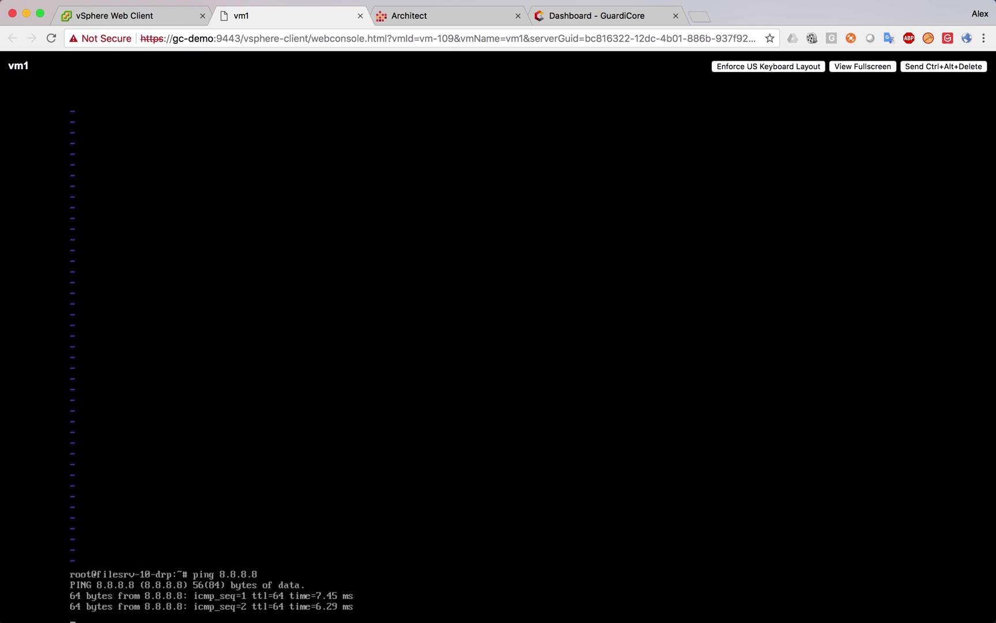
key(ctrl+c)
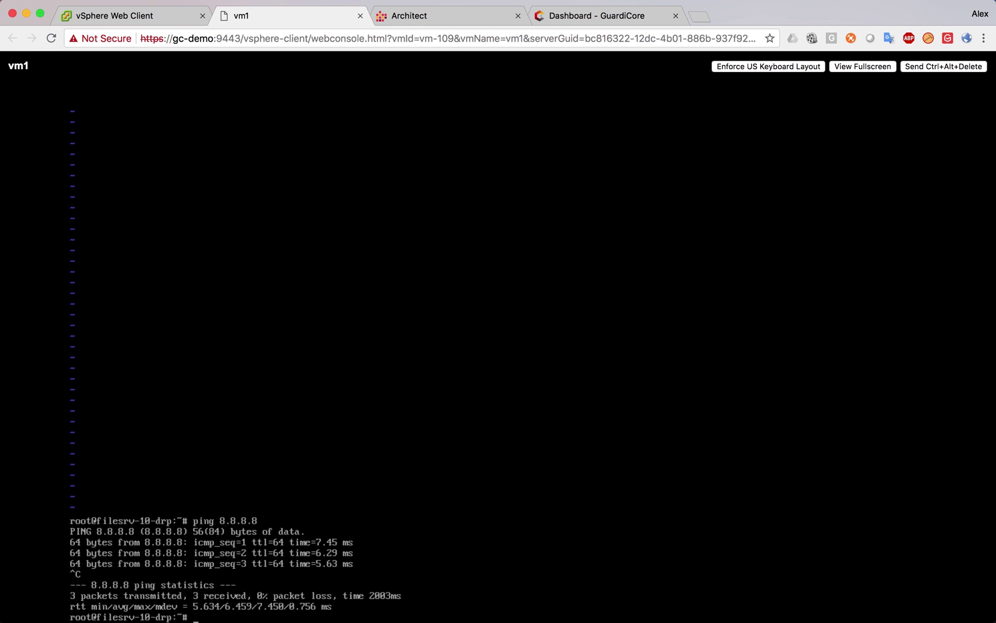
- Print the OS release (Ubuntu 14.04.4 LTS) with cat /etc/*-release, then exit the SSH session
text(cat /etc/*-releoase)
key(Return)
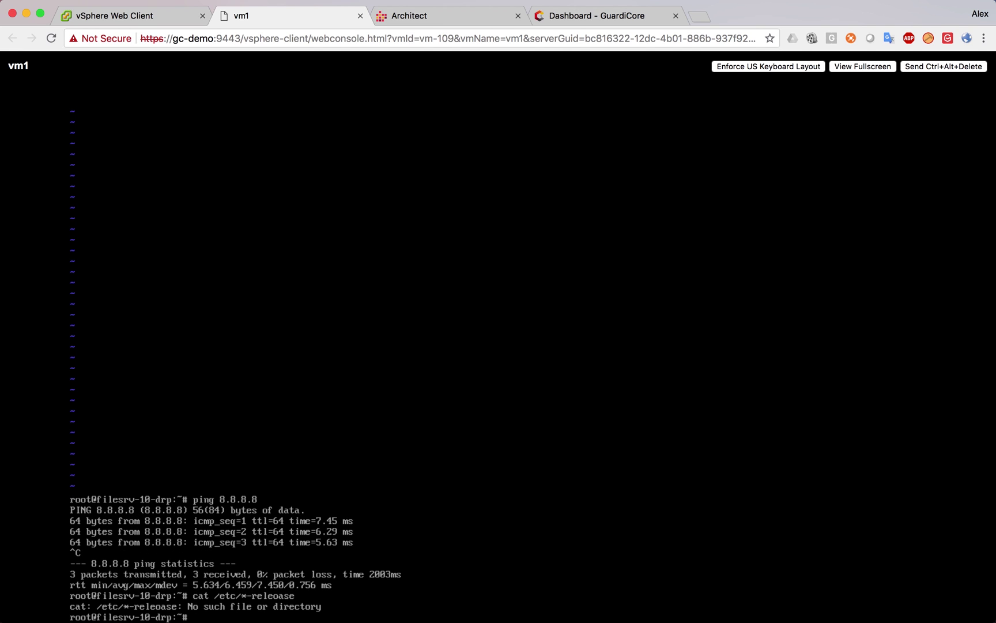
key(Up)
key(BackSpace)
key(BackSpace)
key(BackSpace)
key(BackSpace)
text(ase)
key(Return)
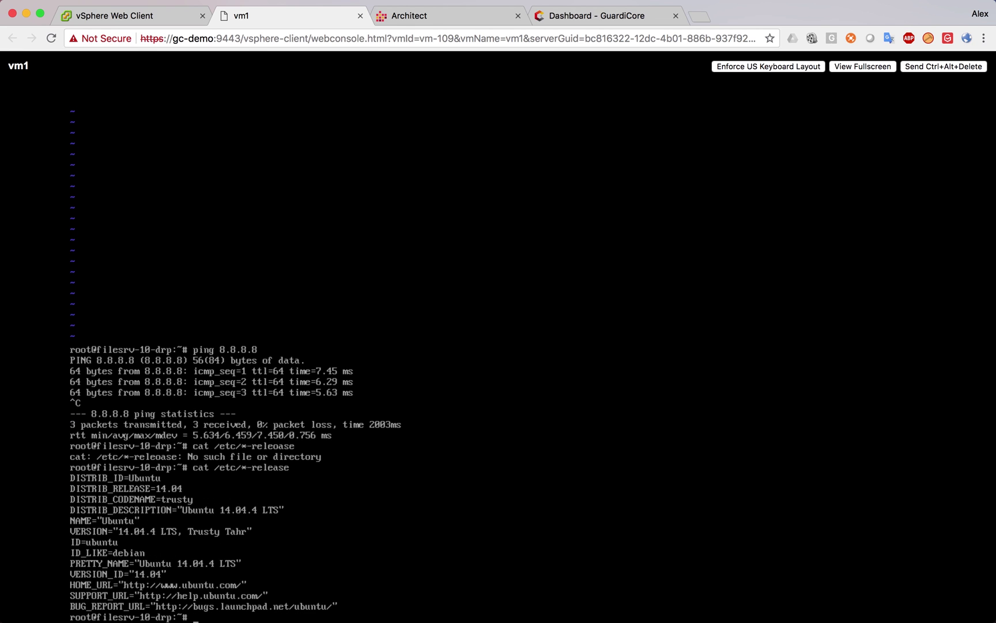
text(exit)
key(Return)
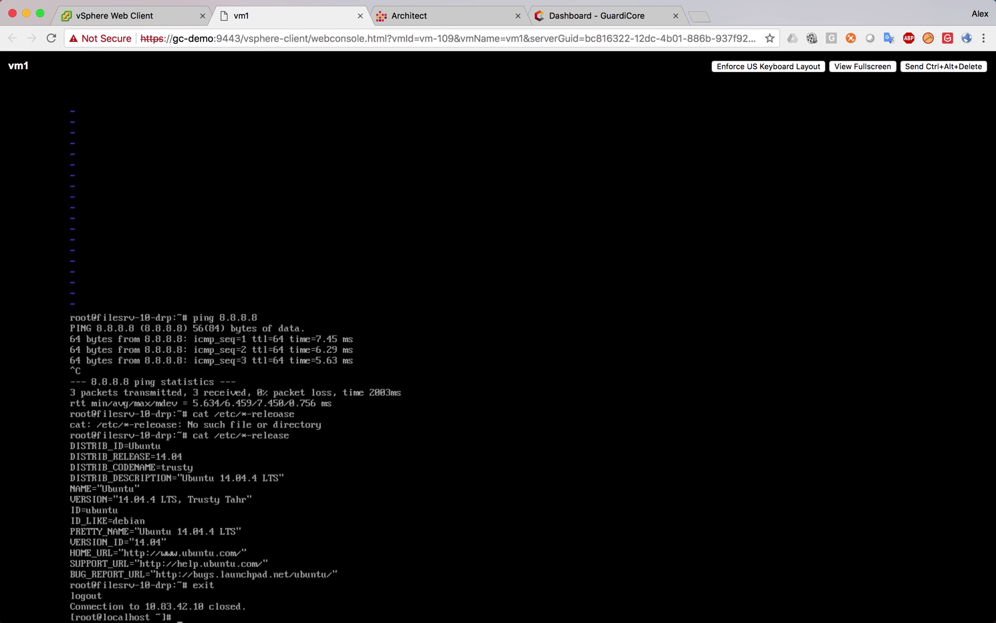
- Run nmap 10.83.46.20 -Pn from vm1 until it reports all 1000 ports filtered
text(nmap 10.83.46.20 -Pn)
key(Return)
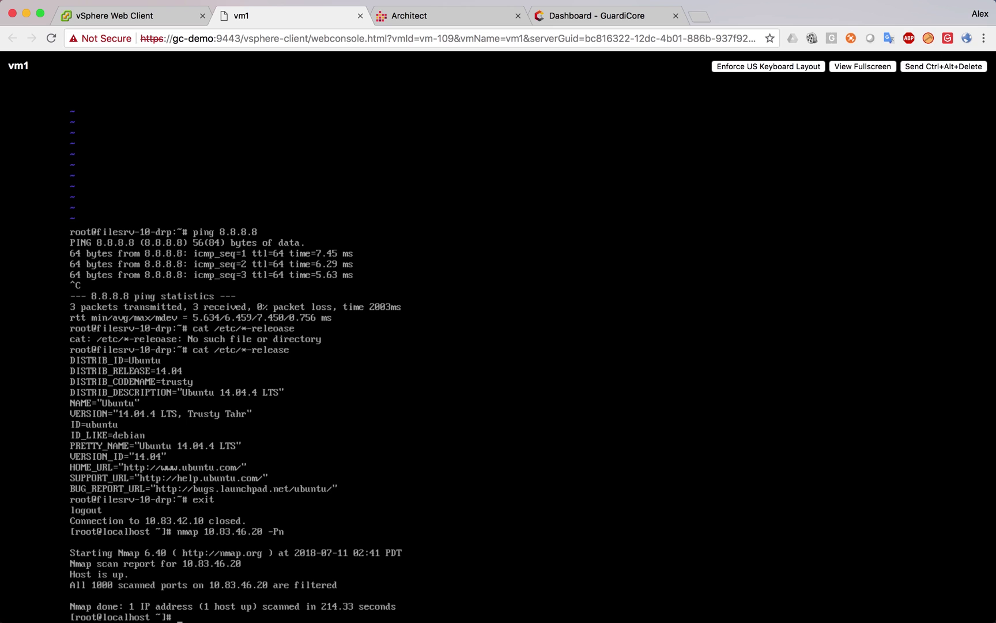
- Reload GuardiCore, list all incidents excluding the Acknowledged tag, and open INC-E3801143
click(609, 19)
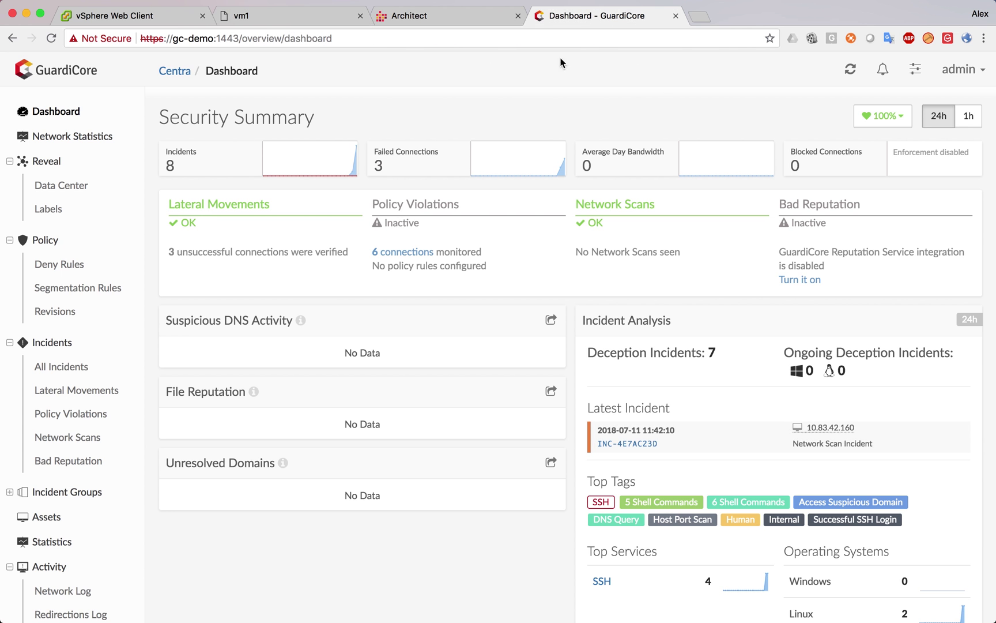
click(51, 38)
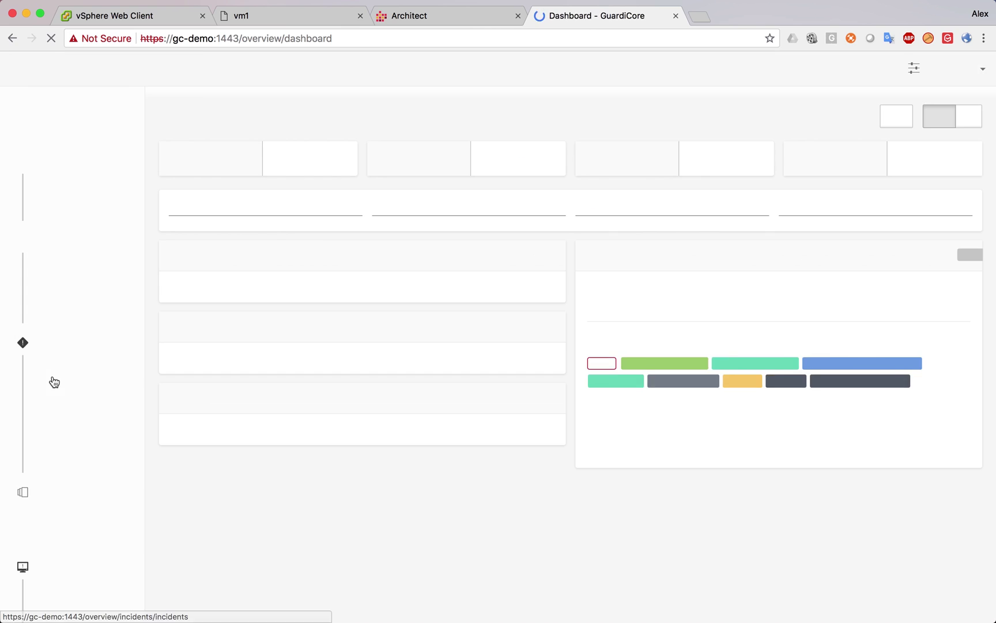
click(61, 369)
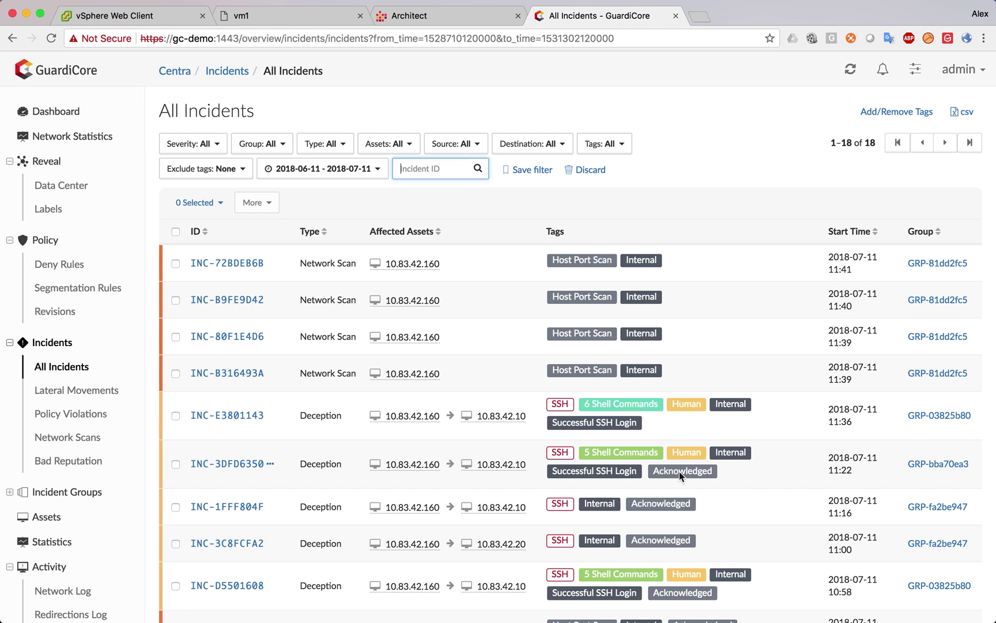
click(206, 169)
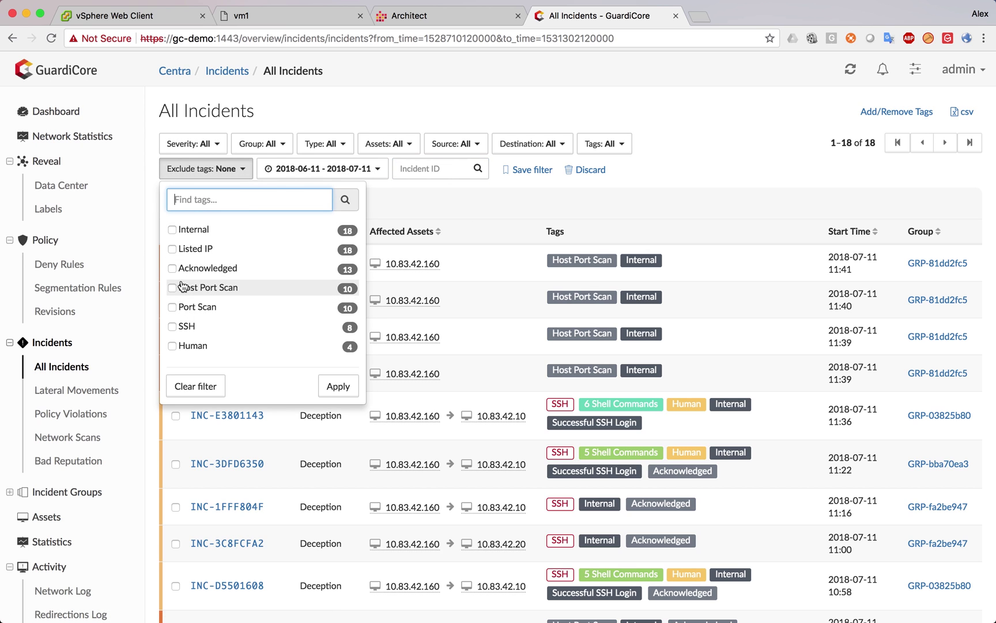
click(172, 268)
click(337, 386)
mouse_move(464, 415)
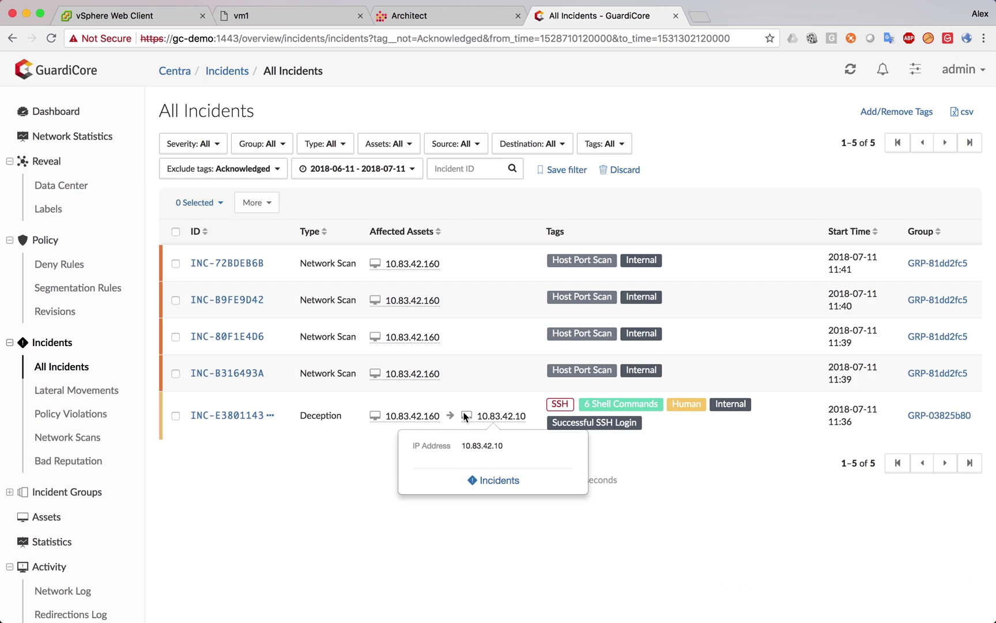
click(228, 416)
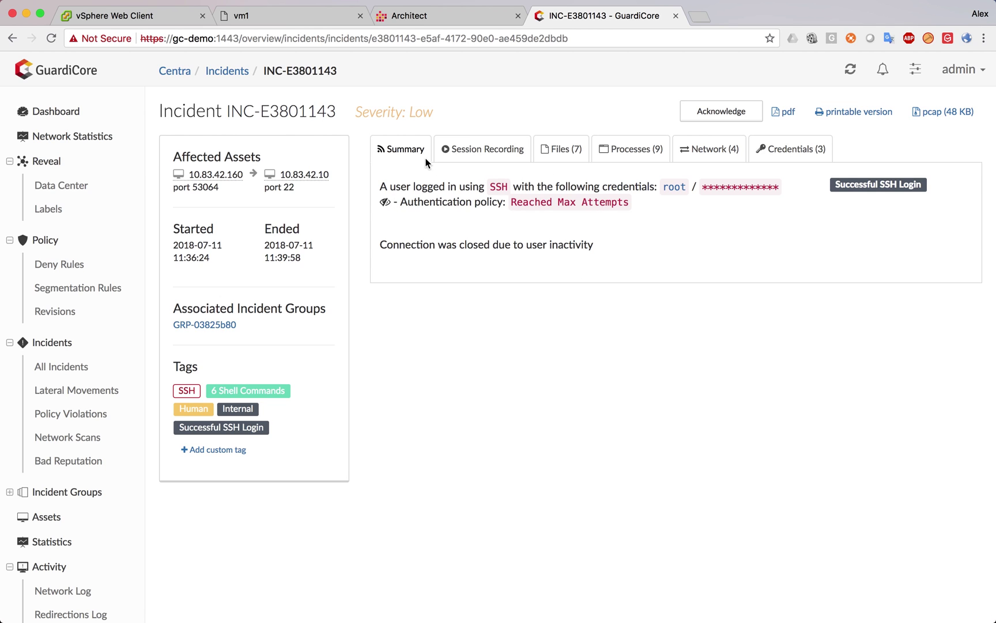
- Show the Session Recording events and unmask the passwords of all three login attempts
click(493, 149)
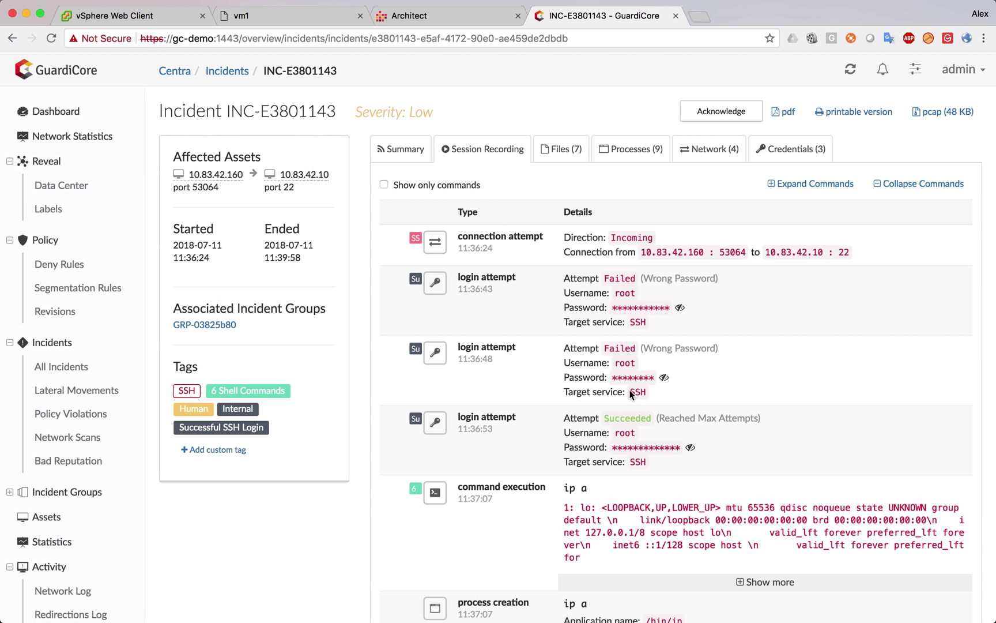
scroll(709, 423, down, 5)
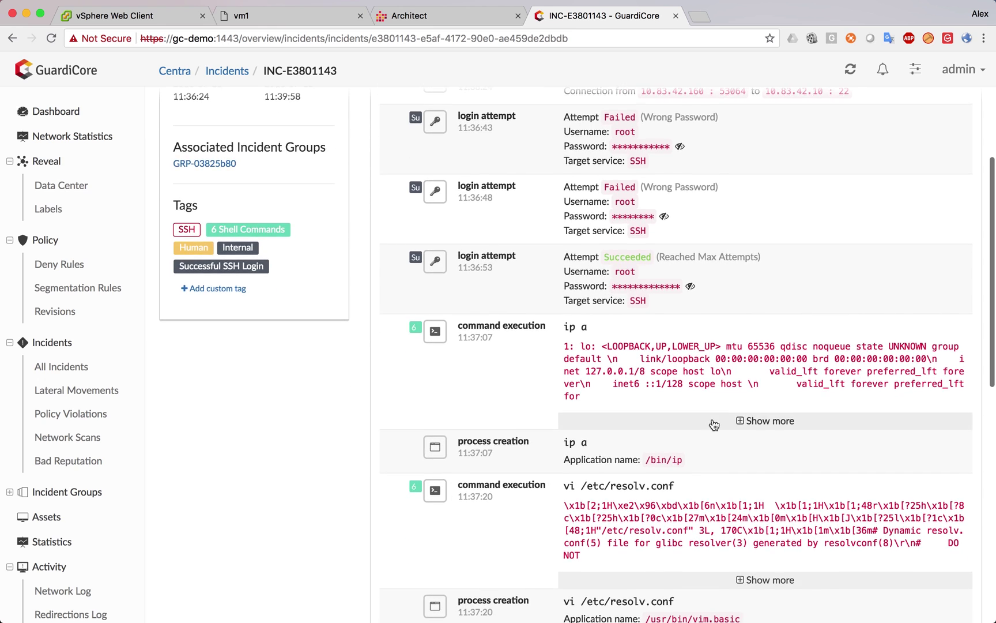
scroll(713, 419, up, 5)
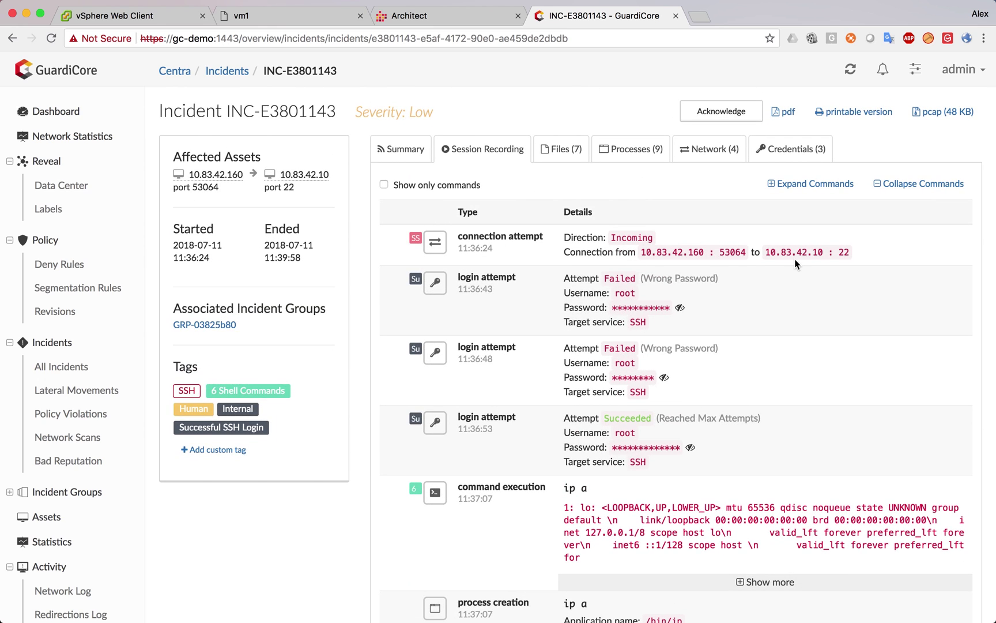
scroll(674, 319, down, 3)
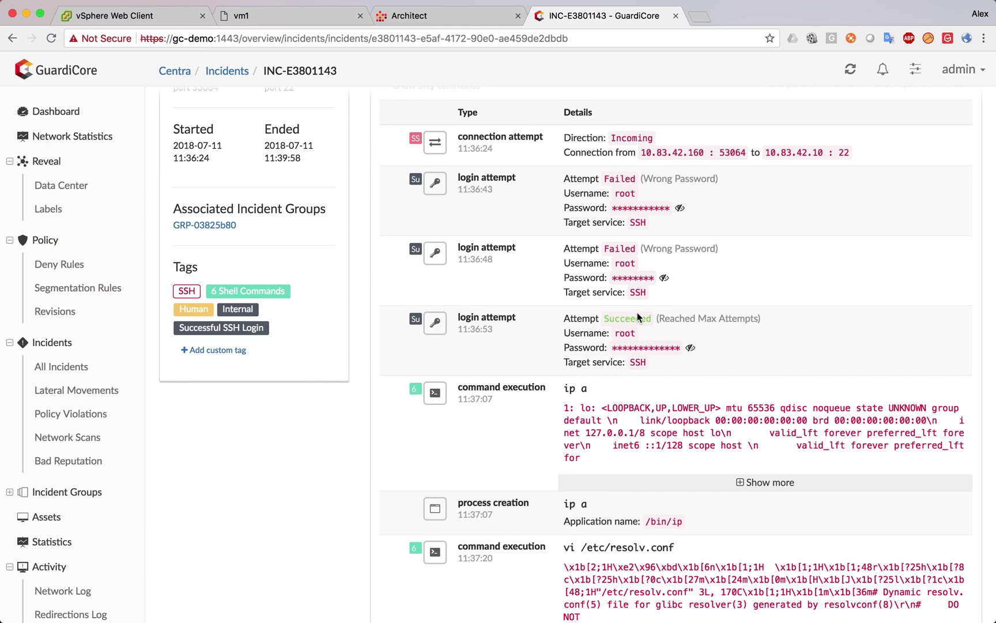
click(664, 277)
click(680, 208)
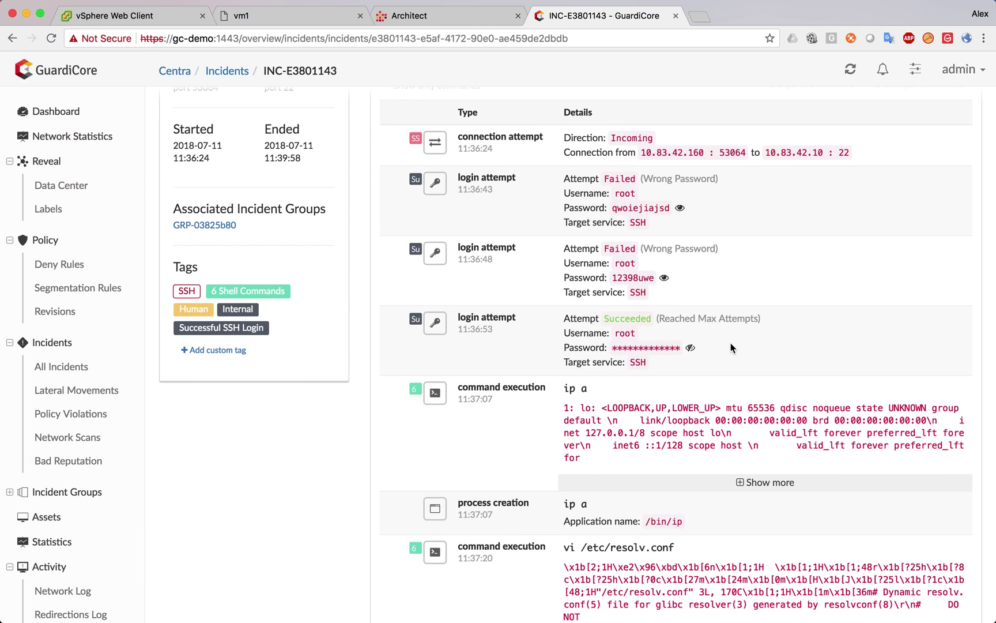
click(690, 348)
- Scroll through the remaining events, then list the seven files touched, including /root/.viminfo
scroll(751, 399, down, 8)
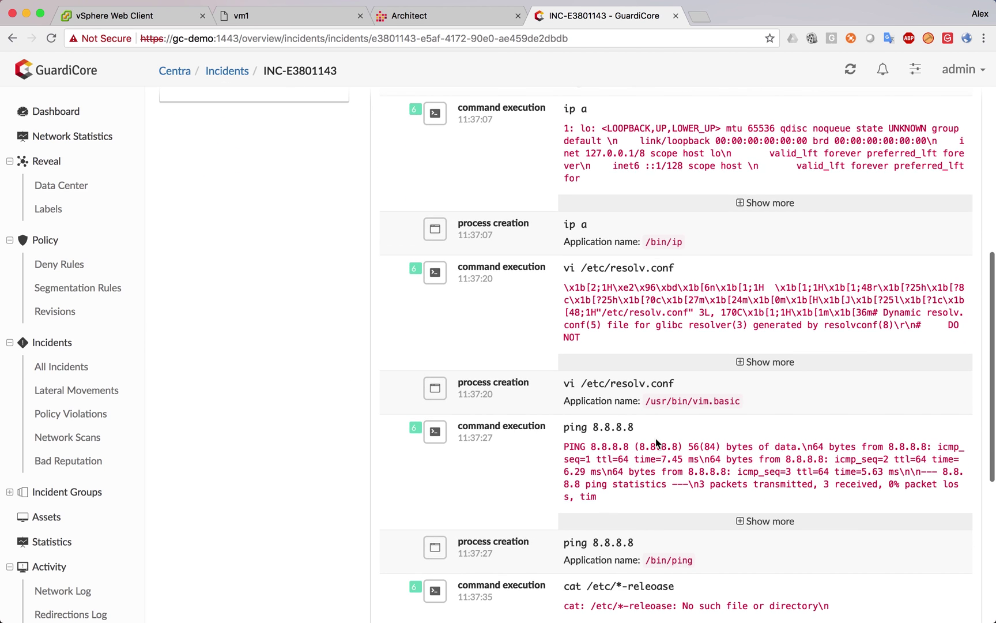
scroll(656, 438, down, 2)
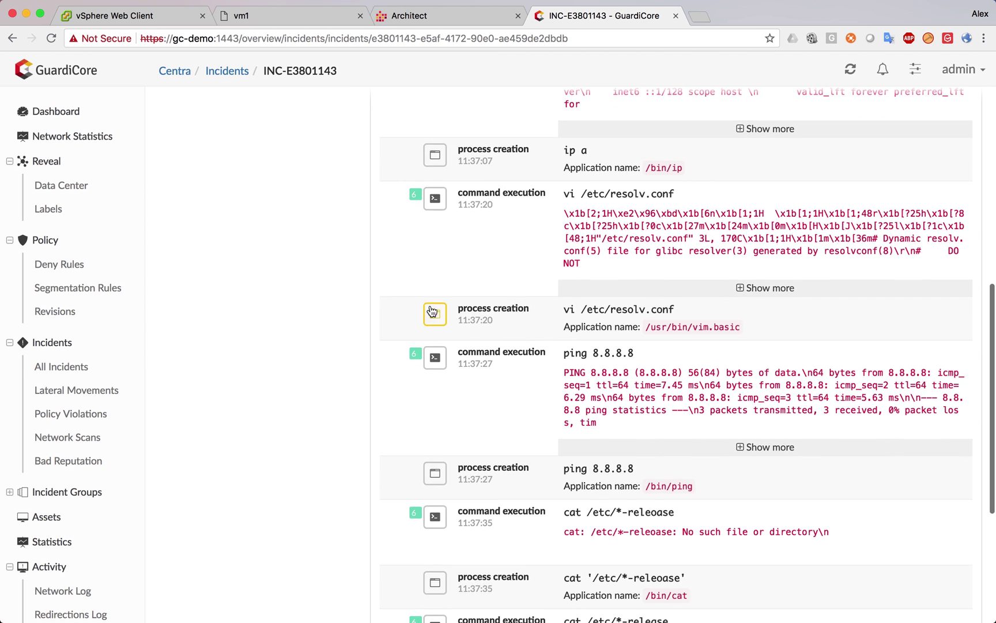
scroll(738, 323, down, 6)
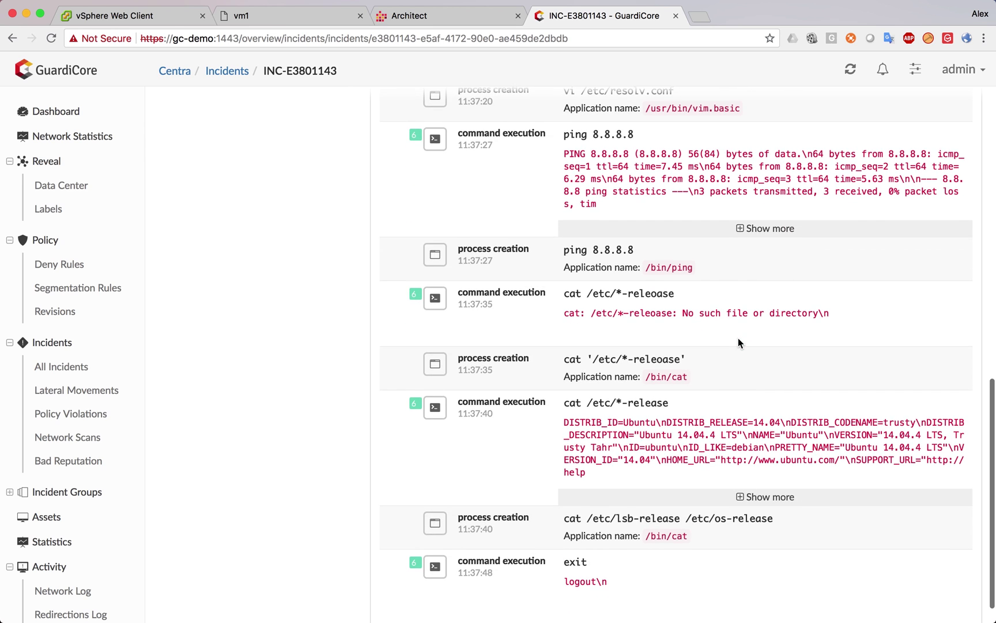
scroll(738, 337, down, 1)
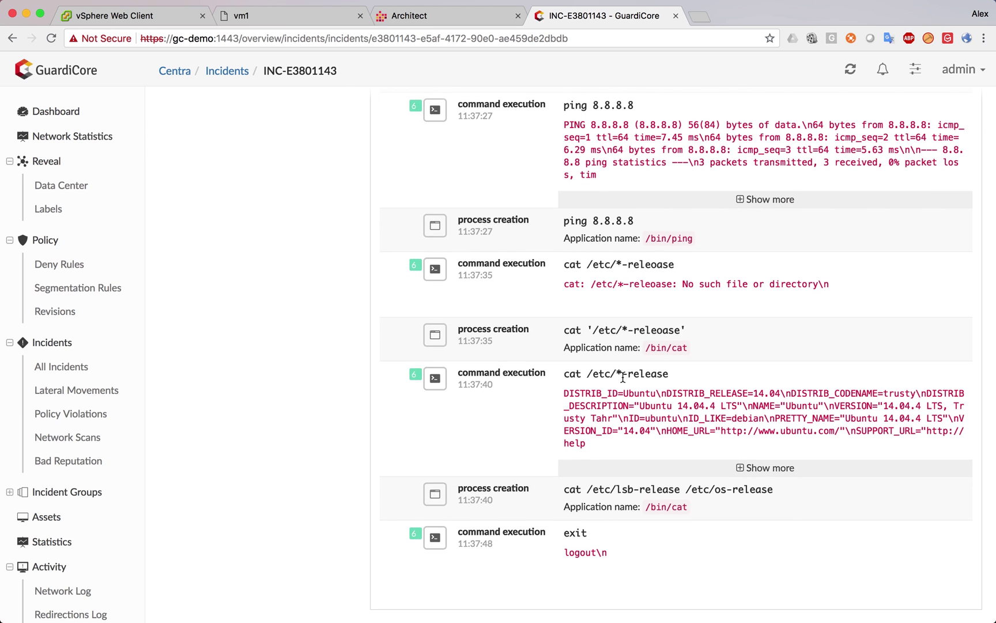
scroll(536, 461, up, 15)
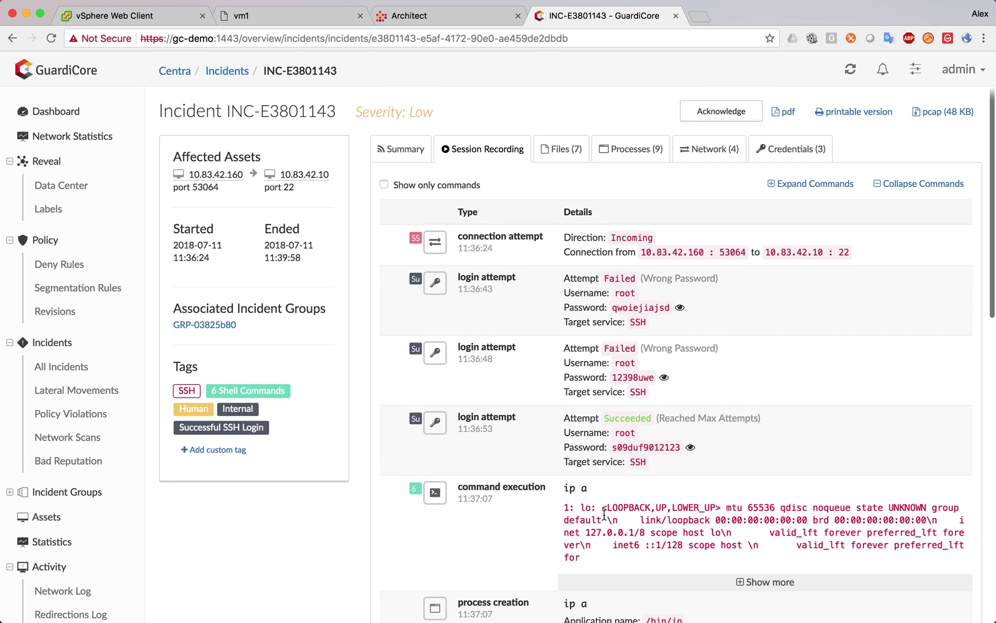
click(551, 150)
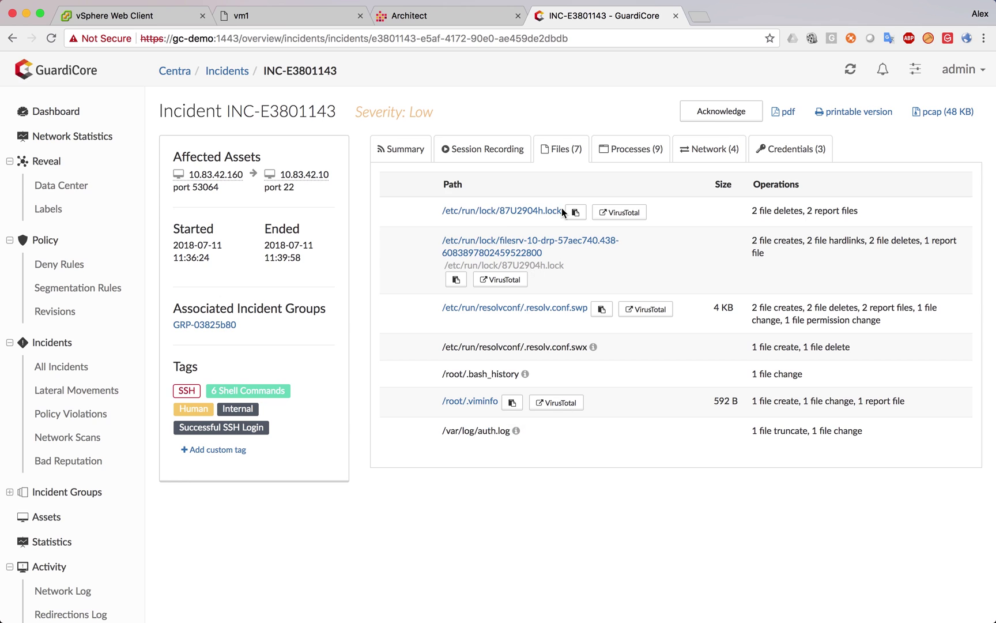
- Review the incident's processes and network activity, unmask the three credentials, then return to All Incidents
click(634, 151)
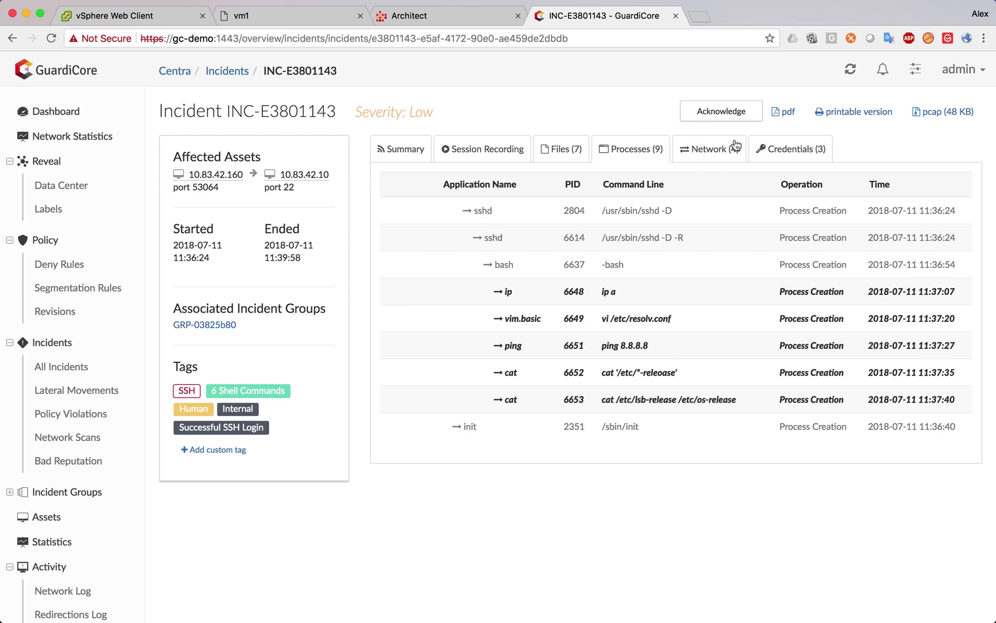
click(706, 164)
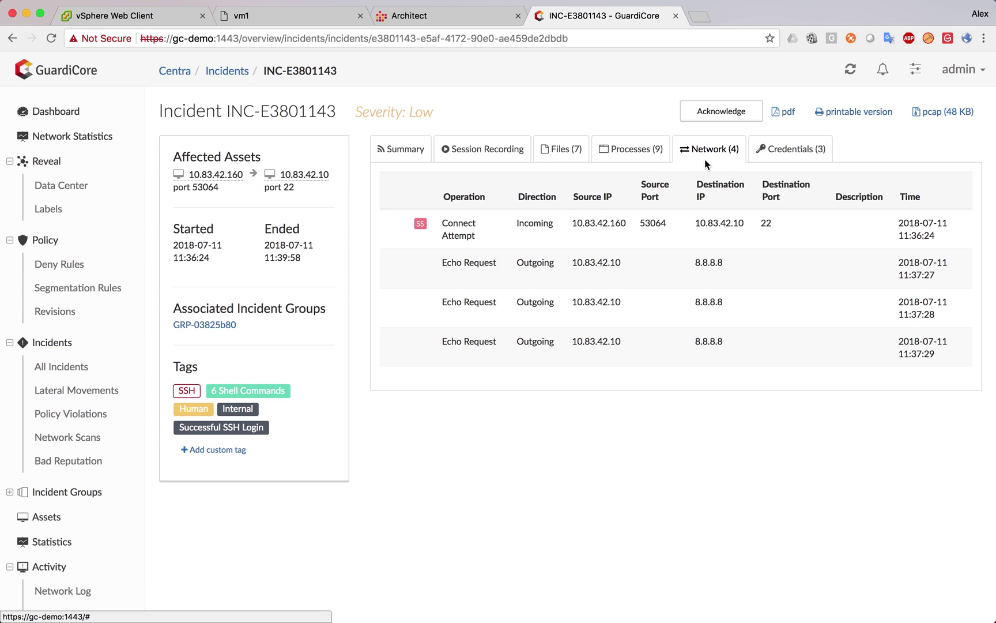
click(776, 153)
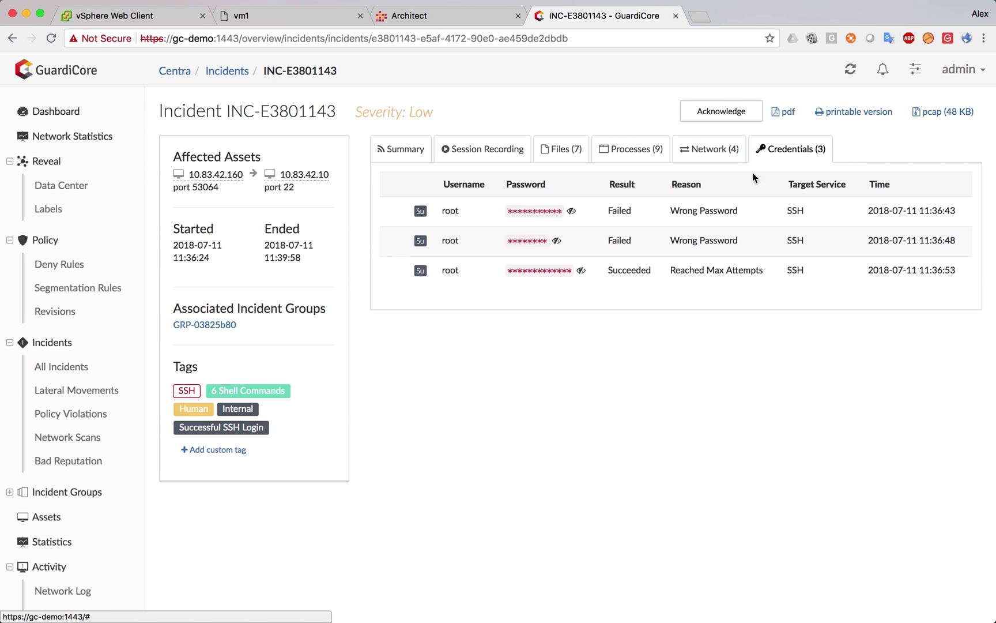
click(570, 211)
click(557, 241)
click(580, 270)
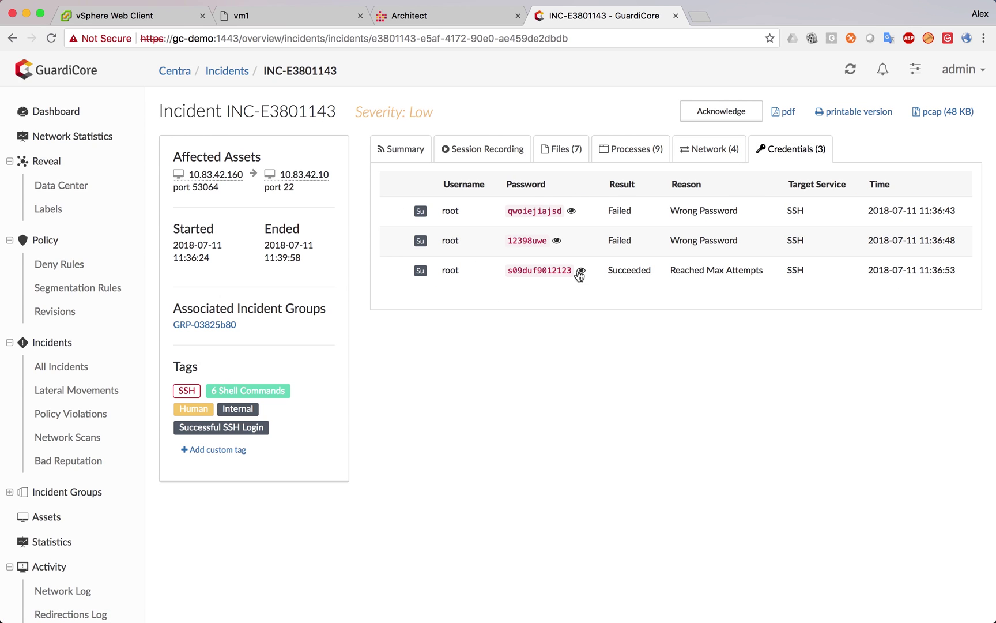
click(224, 73)
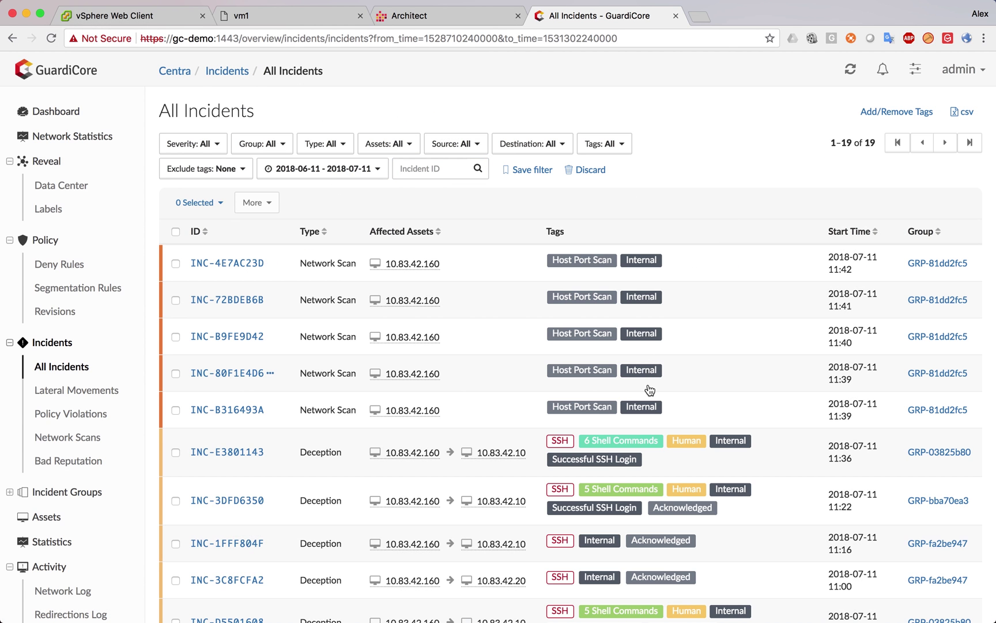
- Open port-scan incident INC-80F1E4D6 and highlight its list of ports scanned on 10.83.46.20
click(213, 375)
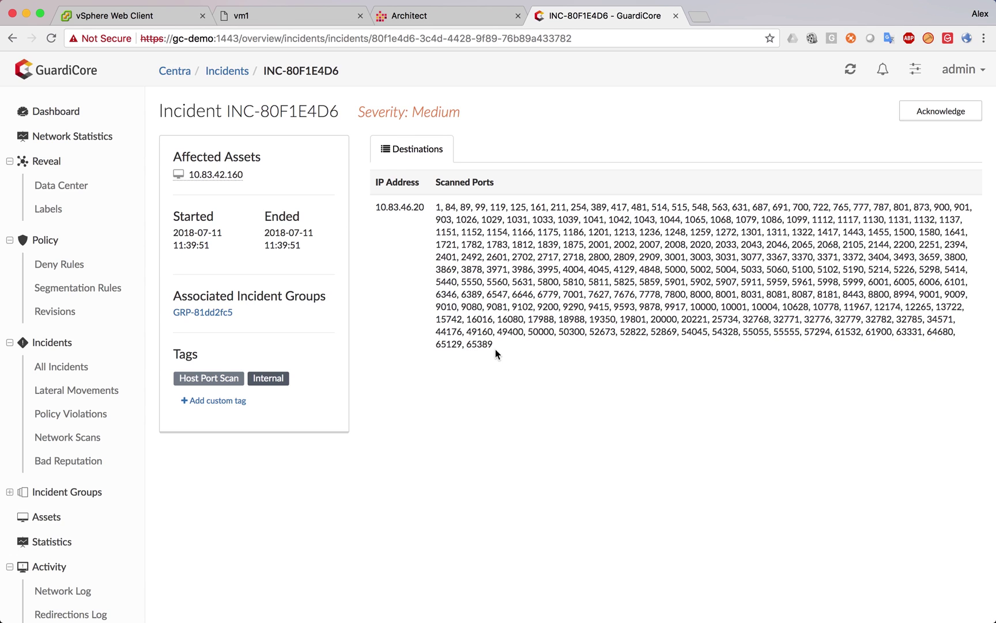
drag(436, 182, 491, 181)
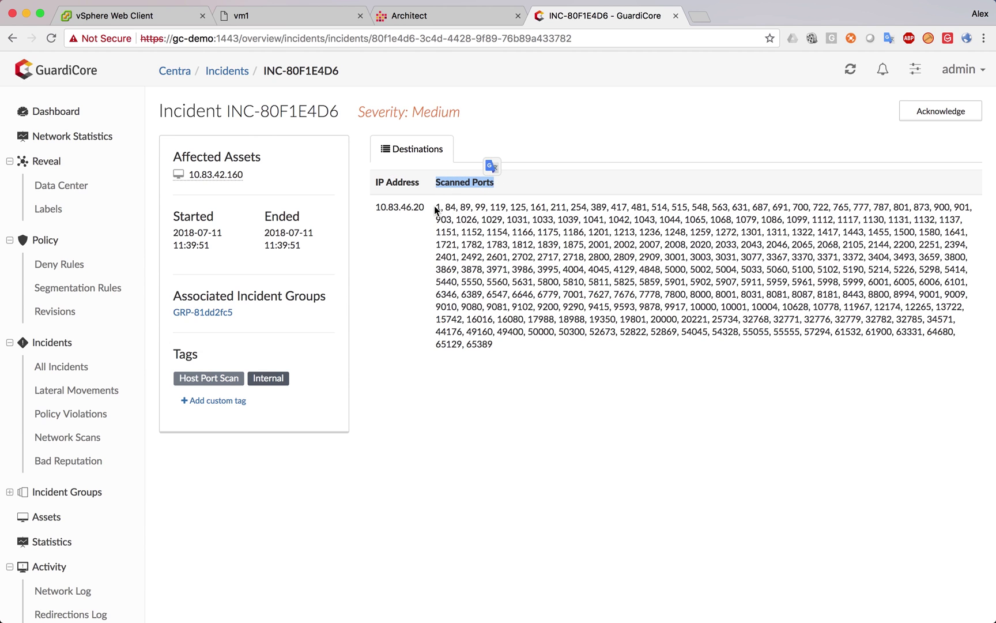
drag(436, 208, 671, 347)
click(671, 347)
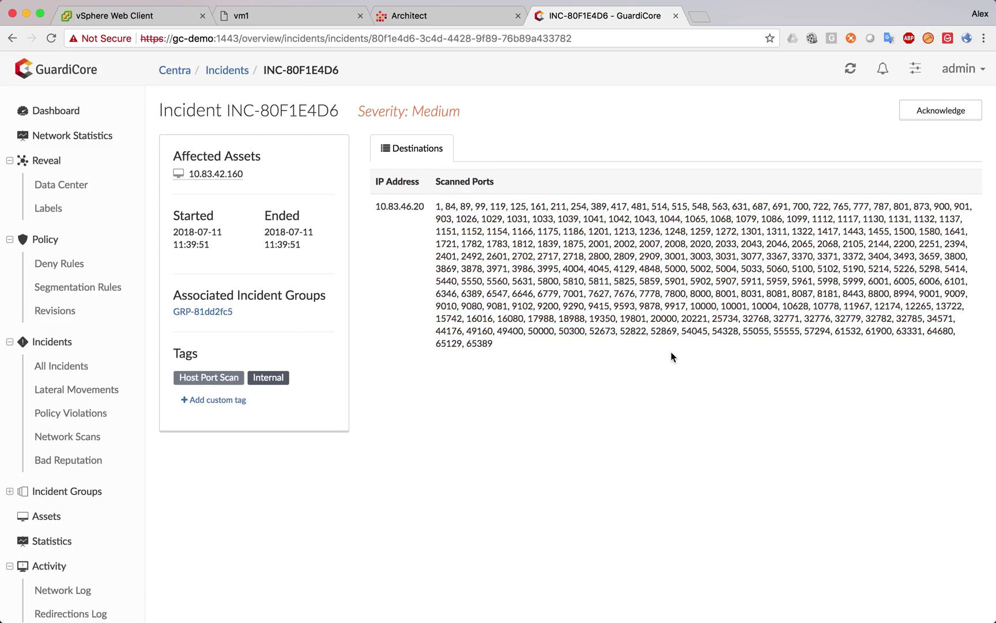